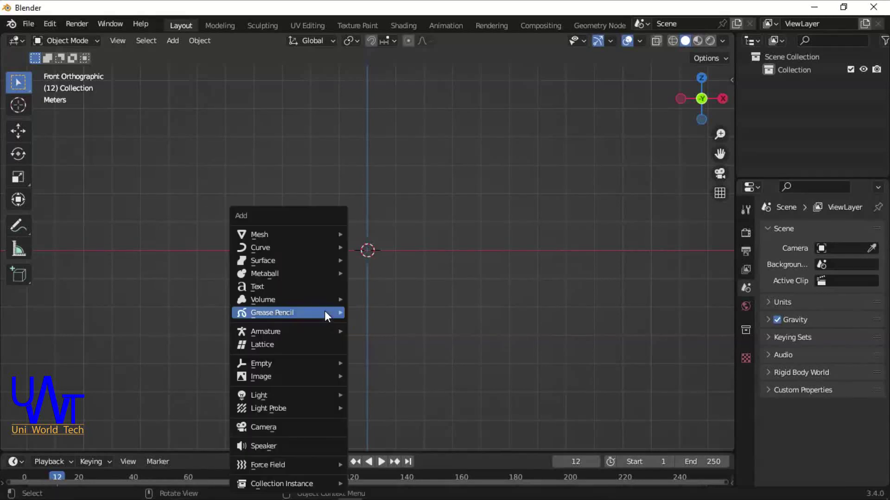
# Step: Add a cube and flatten it into a 1.135 × 1.135 × 0.102 slab
pyautogui.click(376, 244)
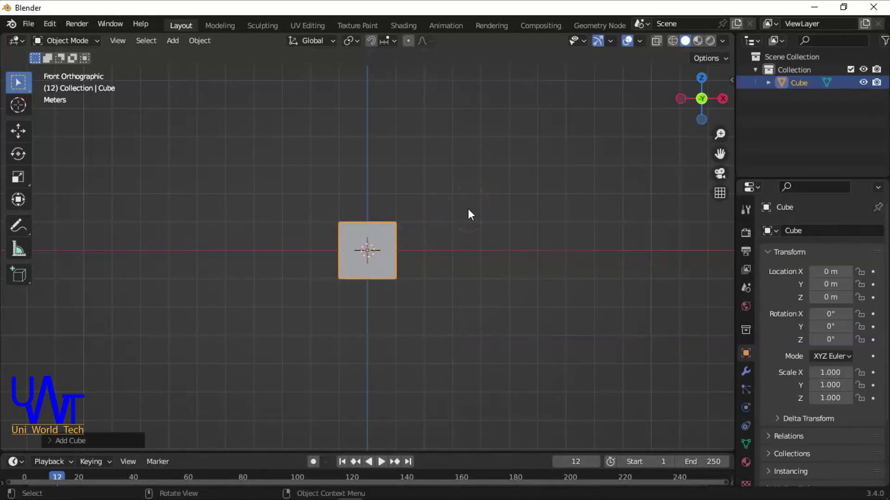
pyautogui.press('s')
pyautogui.press('z')
pyautogui.click(466, 218)
pyautogui.press('s')
pyautogui.press('z')
pyautogui.press('Return')
pyautogui.press('s')
pyautogui.press('z')
pyautogui.click(457, 243)
pyautogui.press('s')
pyautogui.click(470, 244)
# Step: Switch to the Modeling workspace, viewing the slab from the top
pyautogui.press('KP_7')
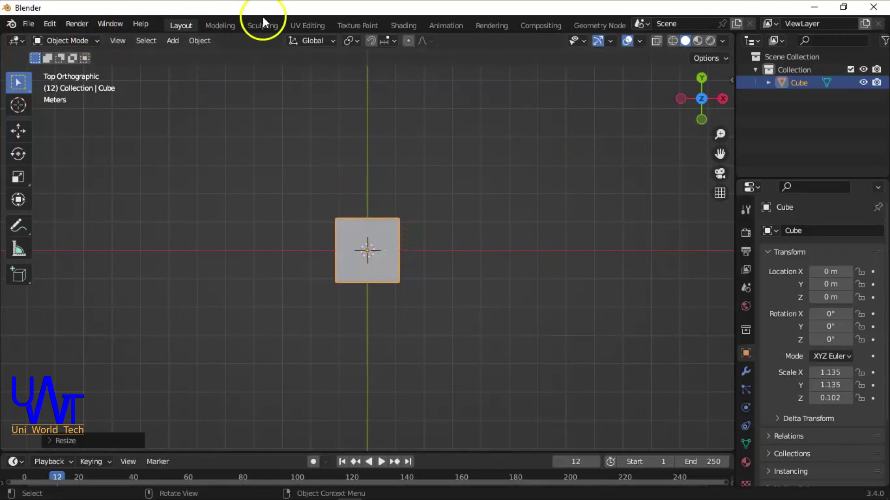
pyautogui.click(220, 26)
pyautogui.press('KP_7')
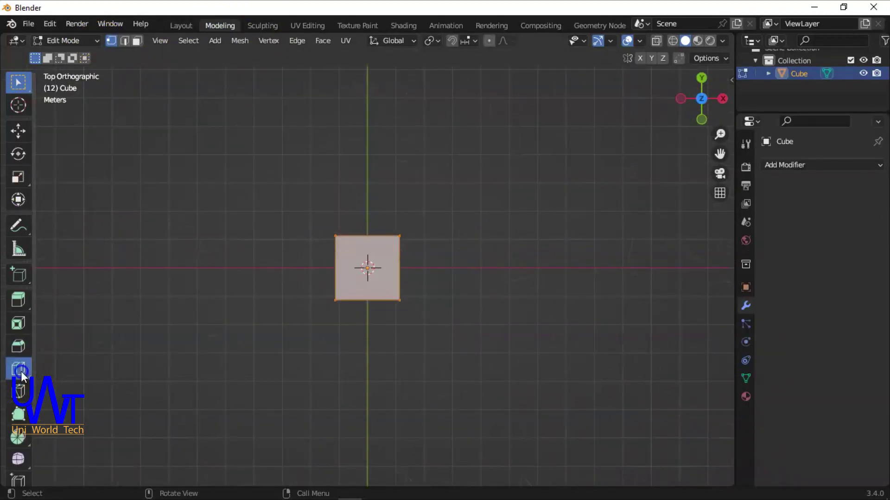
# Step: Add loop cuts near the slab's top, bottom and right edges
pyautogui.click(18, 369)
pyautogui.moveTo(397, 267); pyautogui.dragTo(419, 247)
pyautogui.moveTo(393, 293)
pyautogui.mouseDown()
pyautogui.moveTo(399, 300)
pyautogui.moveTo(406, 284)
pyautogui.mouseUp()
pyautogui.moveTo(390, 239)
pyautogui.mouseDown()
pyautogui.moveTo(411, 239)
pyautogui.moveTo(347, 241)
pyautogui.mouseUp()
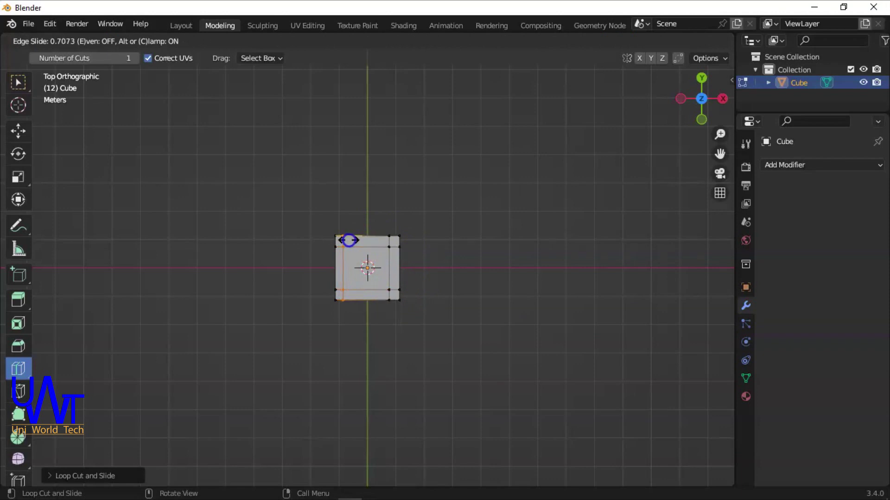
# Step: Extrude the corner faces down into four legs and the back faces up into a backrest
pyautogui.click(351, 241)
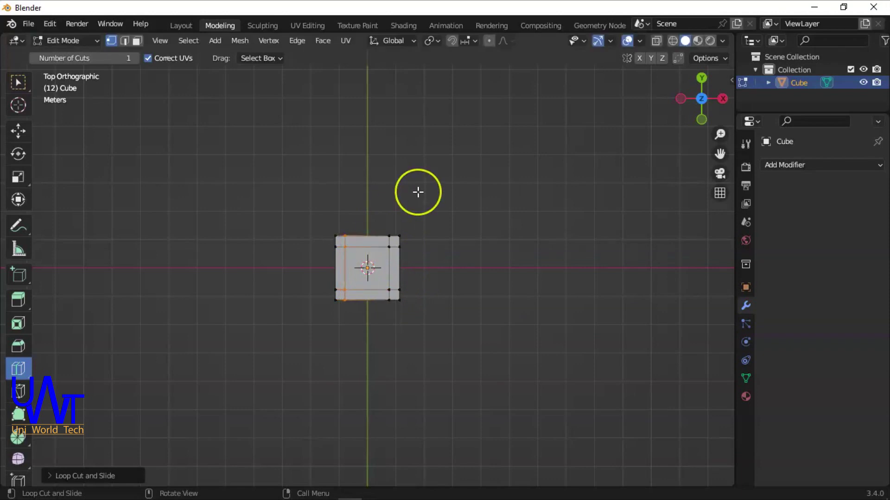
pyautogui.moveTo(417, 191); pyautogui.dragTo(391, 347, button='middle')
pyautogui.moveTo(391, 347)
pyautogui.mouseDown()
pyautogui.moveTo(418, 173)
pyautogui.moveTo(403, 90)
pyautogui.mouseUp()
# Step: Extrude Region the backrest's top faces and move them much higher
pyautogui.click(19, 300)
pyautogui.moveTo(24, 304)
pyautogui.mouseDown()
pyautogui.moveTo(91, 337)
pyautogui.moveTo(86, 305)
pyautogui.mouseUp()
pyautogui.moveTo(373, 326); pyautogui.dragTo(380, 319)
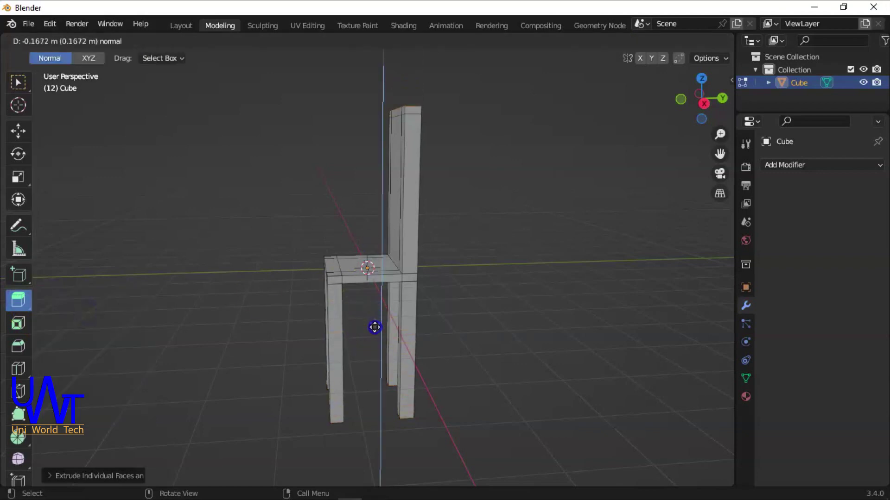
pyautogui.press('g')
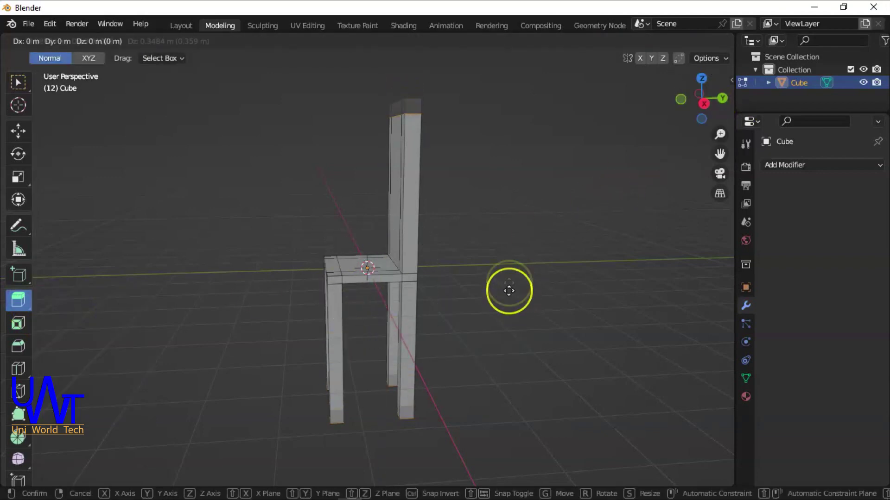
pyautogui.click(512, 249)
pyautogui.moveTo(709, 98); pyautogui.dragTo(693, 93)
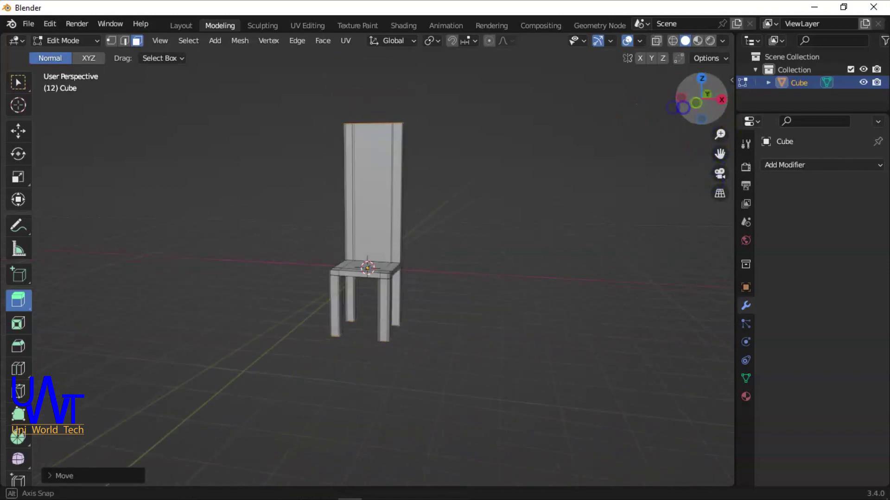
pyautogui.moveTo(700, 98); pyautogui.dragTo(720, 134)
# Step: In front orthographic view, add a loop cut across the backrest
pyautogui.press('KP_1')
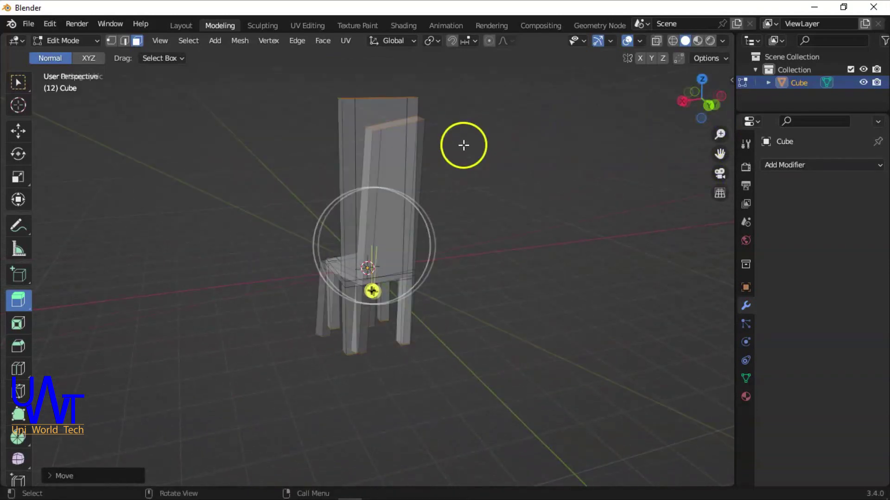
pyautogui.hotkey('ctrl', 'r')
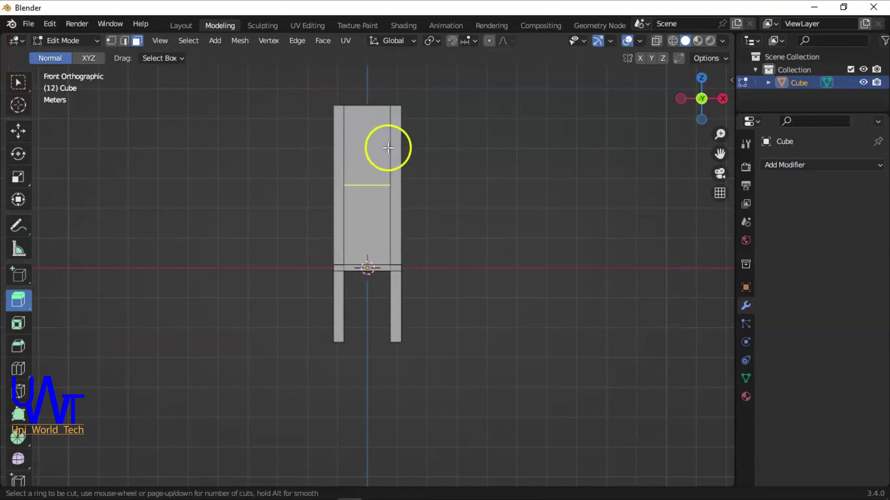
pyautogui.click(376, 122)
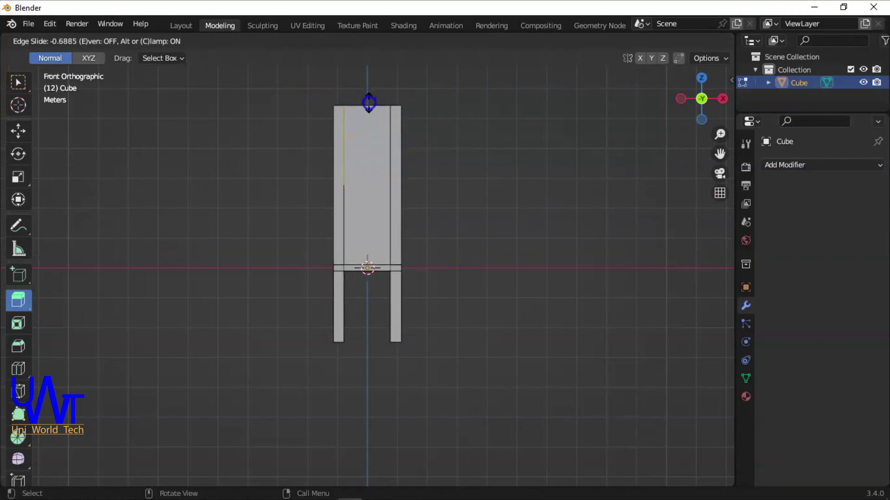
pyautogui.click(413, 145)
pyautogui.click(17, 82)
# Step: Switch to face select mode and return to the front view of the backrest
pyautogui.moveTo(363, 145)
pyautogui.mouseDown(button='middle')
pyautogui.moveTo(488, 105)
pyautogui.moveTo(408, 176)
pyautogui.mouseUp(button='middle')
pyautogui.press('3')
pyautogui.click(392, 193)
pyautogui.click(693, 95)
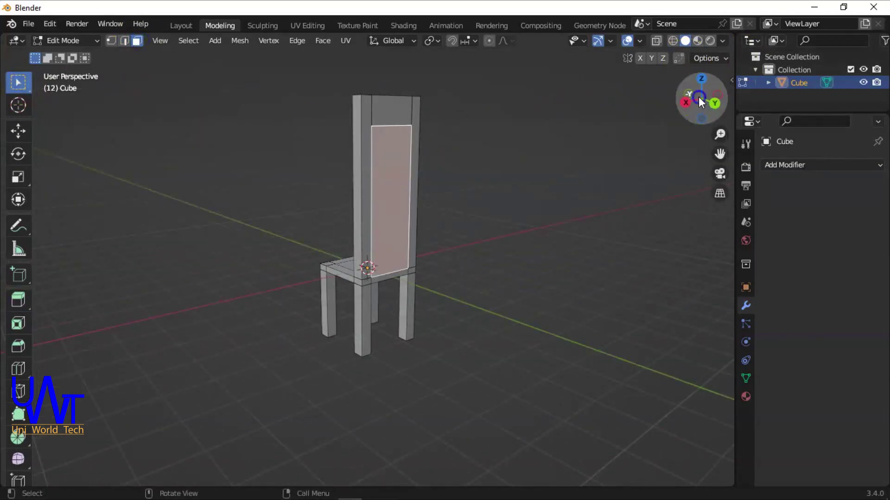
pyautogui.hotkey('ctrl', 'r')
# Step: Add another backrest loop cut and delete the first inner panel face
pyautogui.moveTo(377, 225); pyautogui.dragTo(374, 281)
pyautogui.moveTo(588, 153); pyautogui.dragTo(373, 191, button='middle')
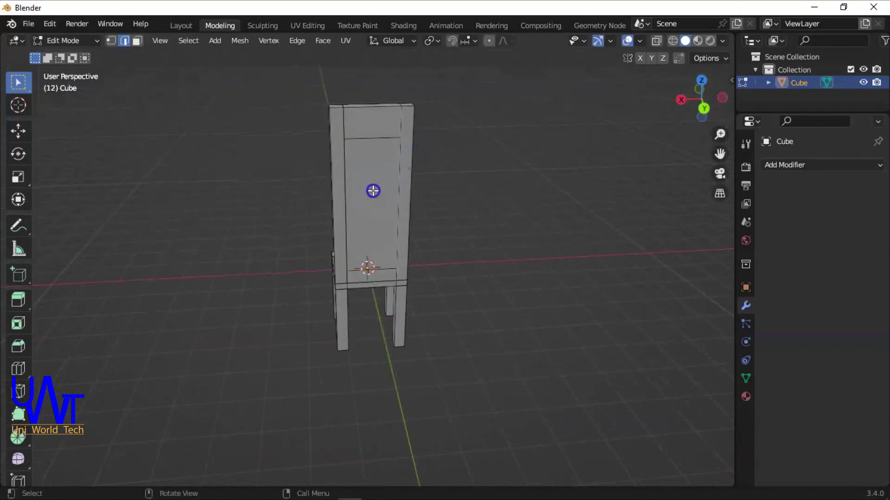
pyautogui.press('3')
pyautogui.click(367, 168)
pyautogui.press('x')
pyautogui.click(320, 201)
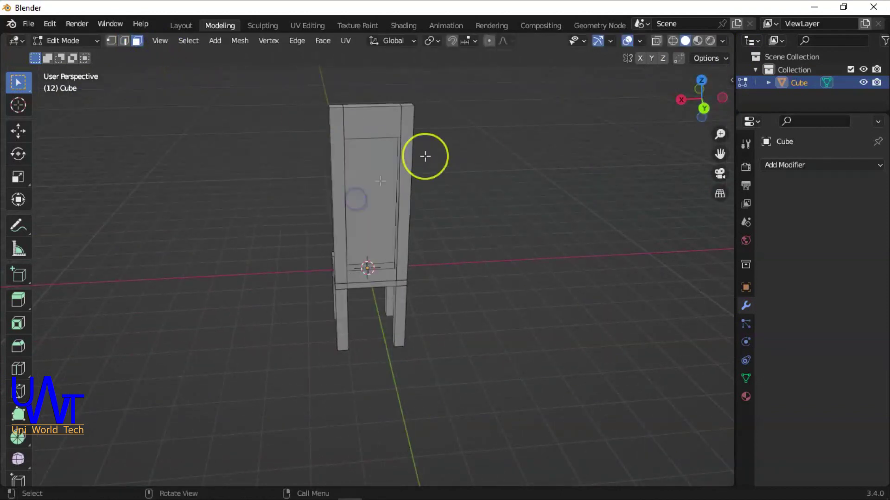
# Step: Delete the remaining inner backrest face, leaving an open frame
pyautogui.moveTo(423, 153); pyautogui.dragTo(50, 78, button='middle')
pyautogui.click(393, 179)
pyautogui.press('x')
pyautogui.click(388, 183)
pyautogui.moveTo(388, 182)
pyautogui.mouseDown(button='middle')
pyautogui.moveTo(494, 175)
pyautogui.moveTo(512, 69)
pyautogui.mouseUp(button='middle')
pyautogui.scroll(6, 513, 69)
pyautogui.scroll(-5, 368, 267)
pyautogui.moveTo(168, 112); pyautogui.dragTo(119, 205, button='middle')
# Step: In edge mode, select the backrest frame edges down to the lower rail, viewed from the front
pyautogui.click(124, 40)
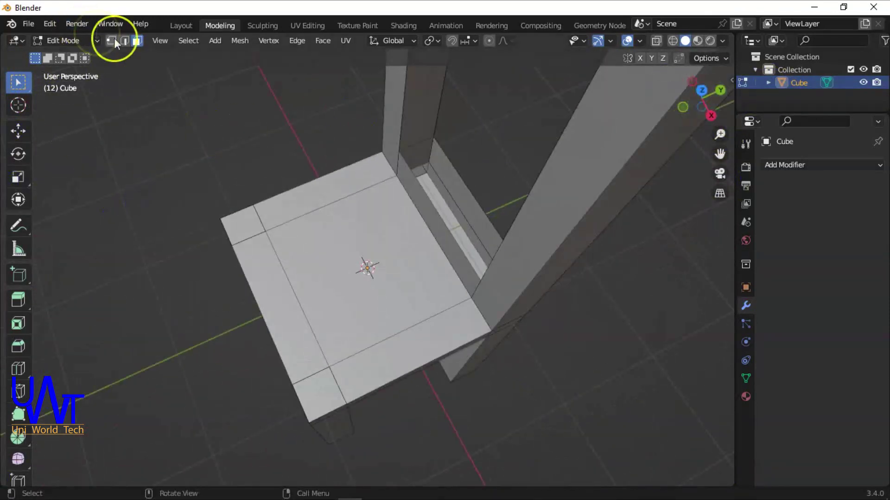
pyautogui.keyDown('ctrl'); pyautogui.click(449, 183); pyautogui.keyUp('ctrl')
pyautogui.moveTo(698, 95); pyautogui.dragTo(630, 147)
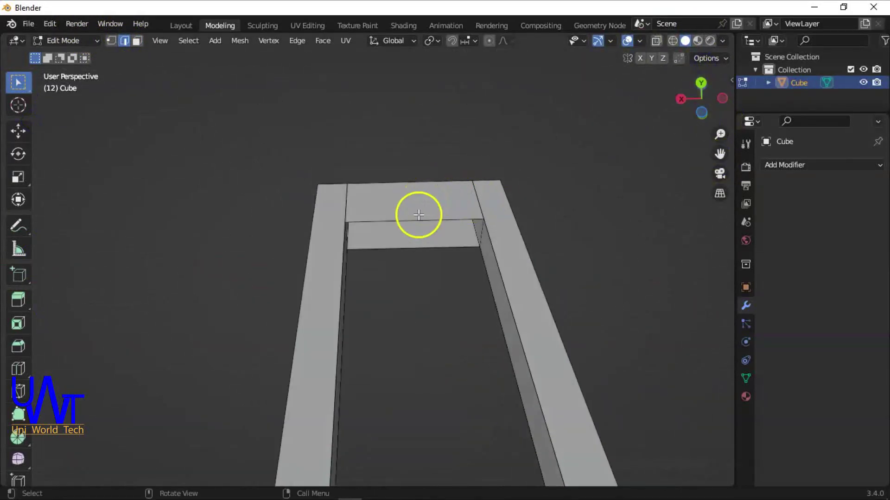
pyautogui.keyDown('ctrl'); pyautogui.click(410, 249); pyautogui.keyUp('ctrl')
pyautogui.moveTo(410, 249)
pyautogui.mouseDown(button='middle')
pyautogui.moveTo(566, 191)
pyautogui.moveTo(646, 200)
pyautogui.mouseUp(button='middle')
pyautogui.press('KP_1')
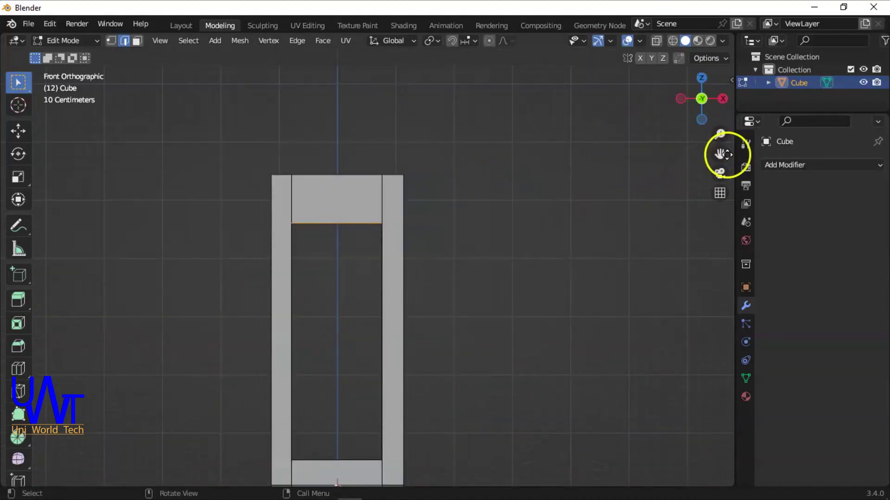
pyautogui.moveTo(725, 153); pyautogui.dragTo(721, 154)
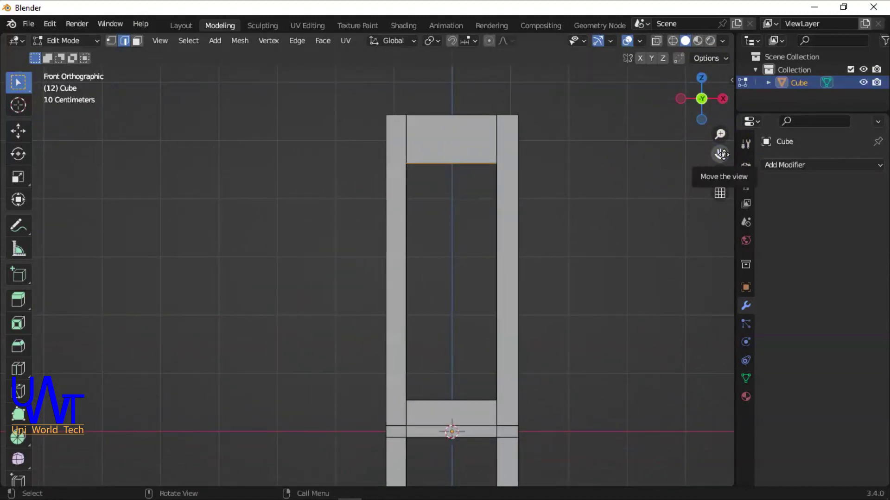
pyautogui.hotkey('shift', 'a')
# Step: Add a cube, raise it into the backrest opening and narrow it along X
pyautogui.click(244, 244)
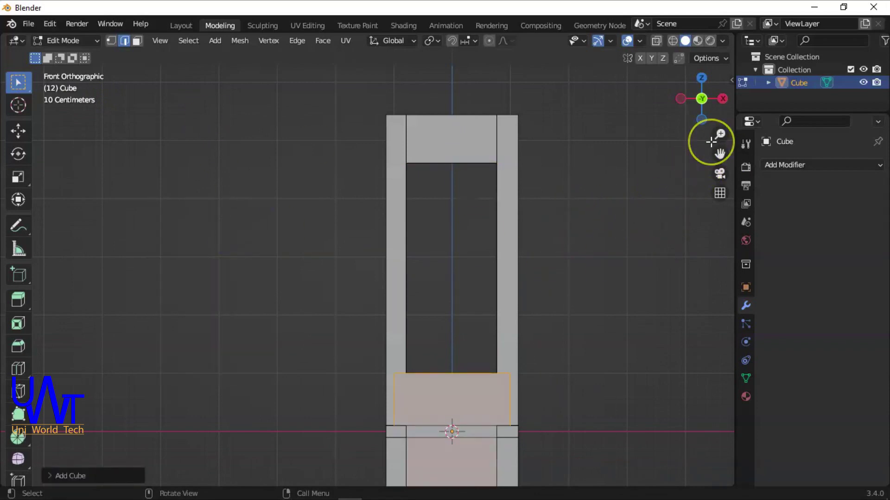
pyautogui.moveTo(723, 100); pyautogui.dragTo(624, 179)
pyautogui.press('KP_1')
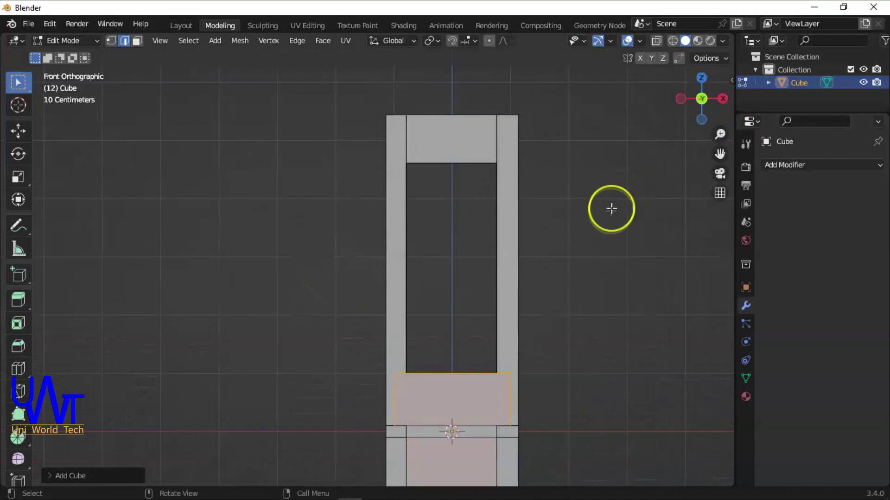
pyautogui.press('g')
pyautogui.press('z')
pyautogui.click(601, 69)
pyautogui.press('s')
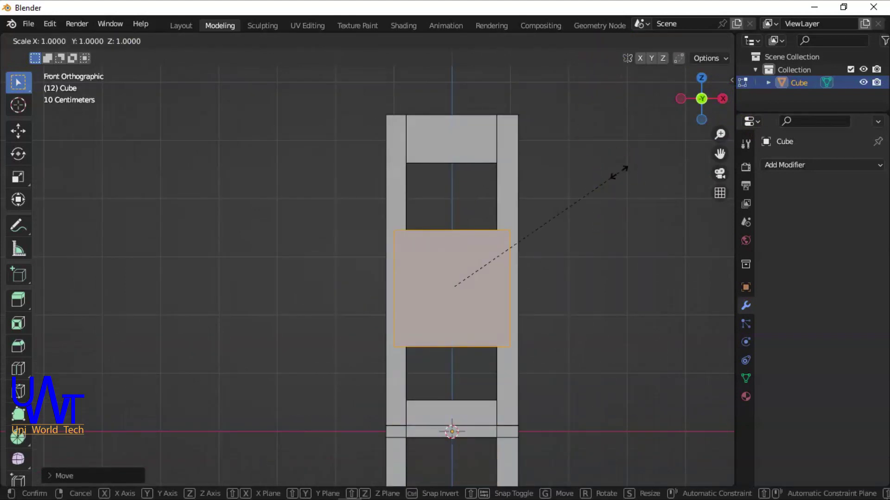
pyautogui.press('x')
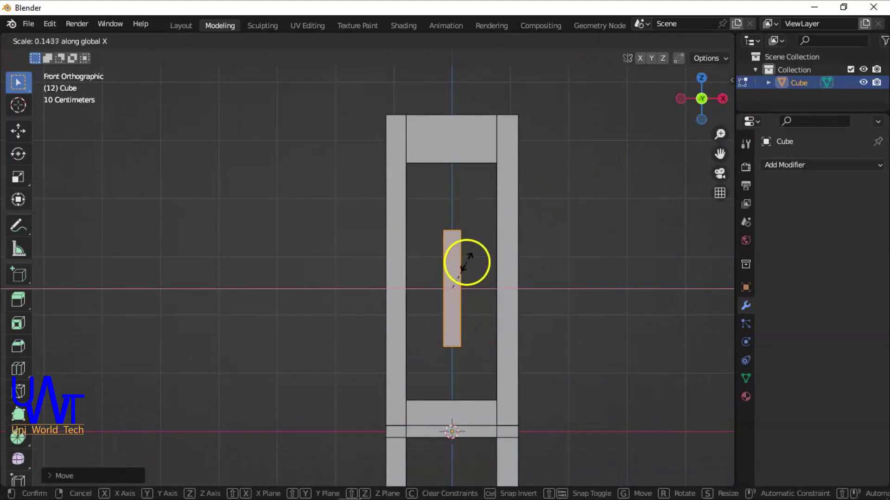
pyautogui.click(467, 264)
# Step: From the side, thin the piece along Y and slide it into the backrest plane
pyautogui.press('KP_3')
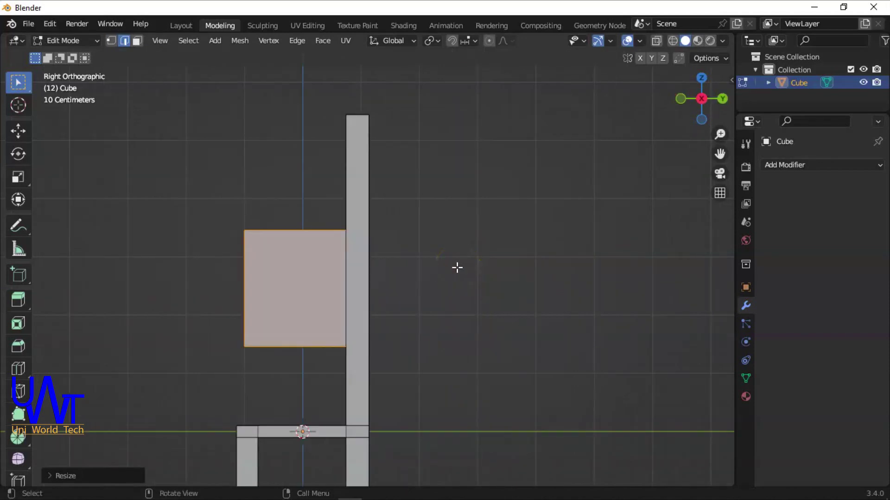
pyautogui.press('s')
pyautogui.press('y')
pyautogui.click(323, 288)
pyautogui.press('g')
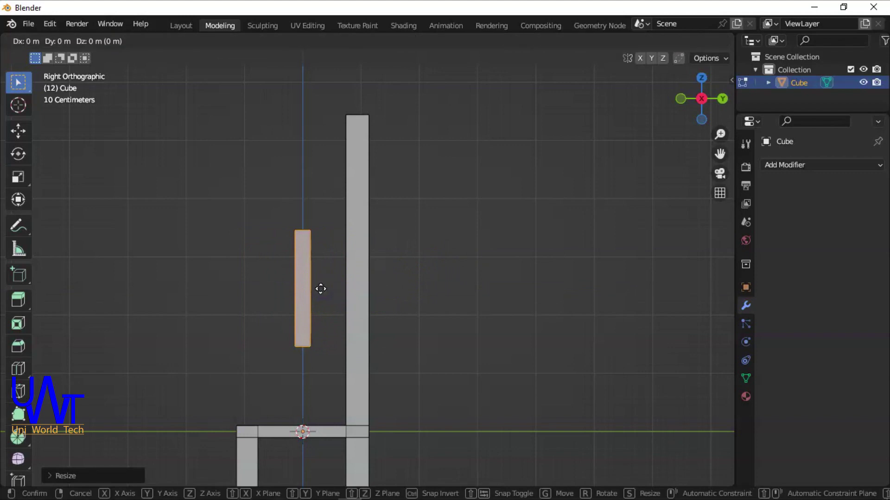
pyautogui.press('y')
pyautogui.click(376, 290)
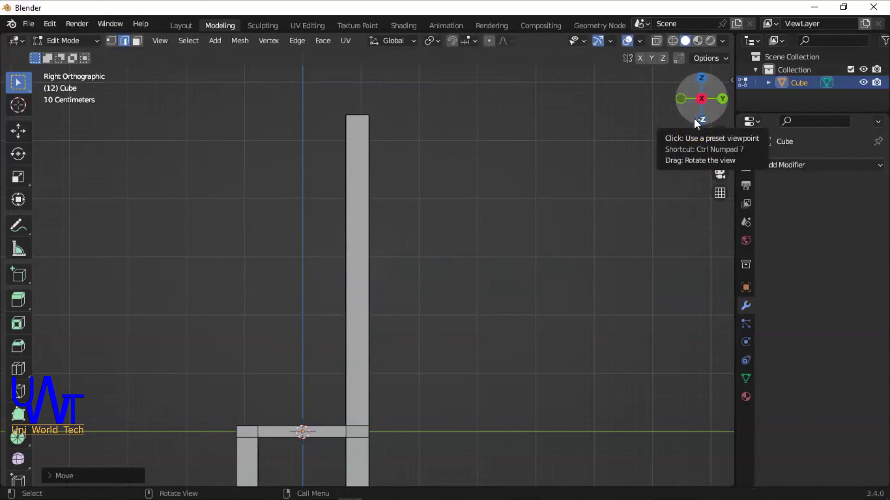
pyautogui.moveTo(441, 235)
pyautogui.mouseDown(button='middle')
pyautogui.moveTo(510, 164)
pyautogui.moveTo(473, 168)
pyautogui.mouseUp(button='middle')
pyautogui.click(675, 115)
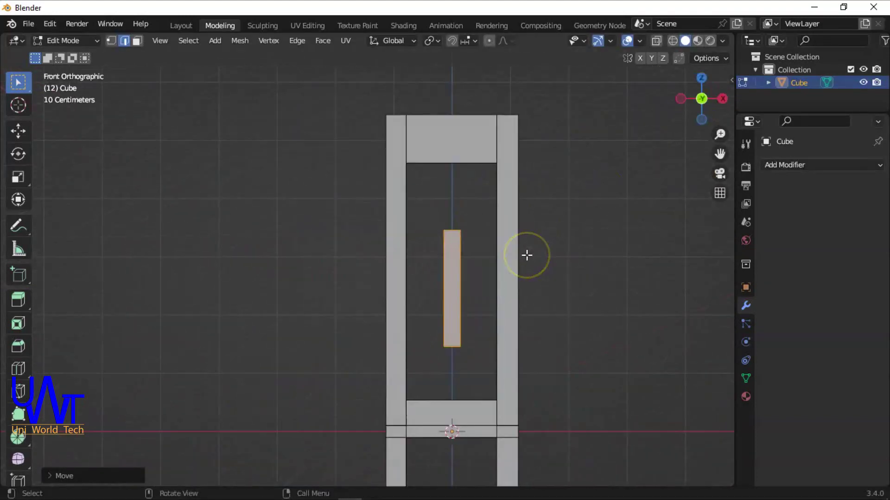
# Step: Stretch the slat to backrest height and position it at the opening's left
pyautogui.press('s')
pyautogui.press('z')
pyautogui.click(649, 331)
pyautogui.press('g')
pyautogui.press('x')
pyautogui.press('x')
pyautogui.press('x')
pyautogui.press('x')
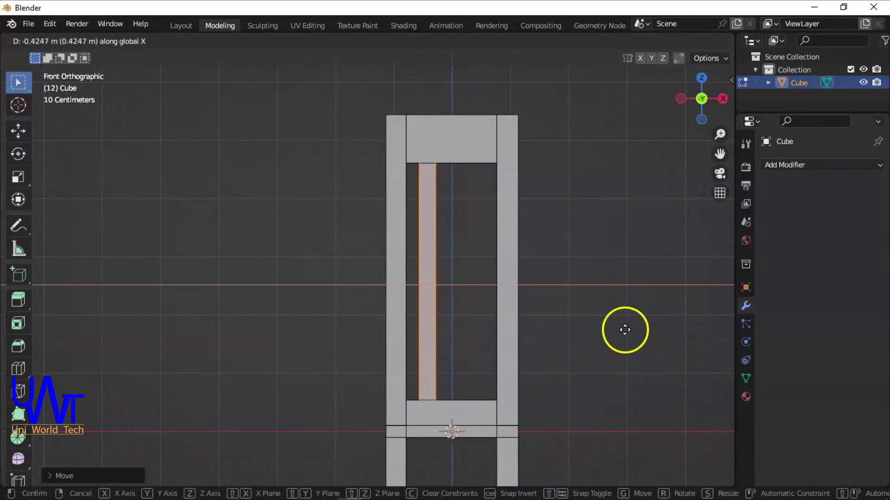
pyautogui.click(624, 330)
pyautogui.press('g')
pyautogui.press('z')
pyautogui.click(626, 334)
# Step: Duplicate the slat twice, placing the copies further right along X
pyautogui.hotkey('shift', 'd')
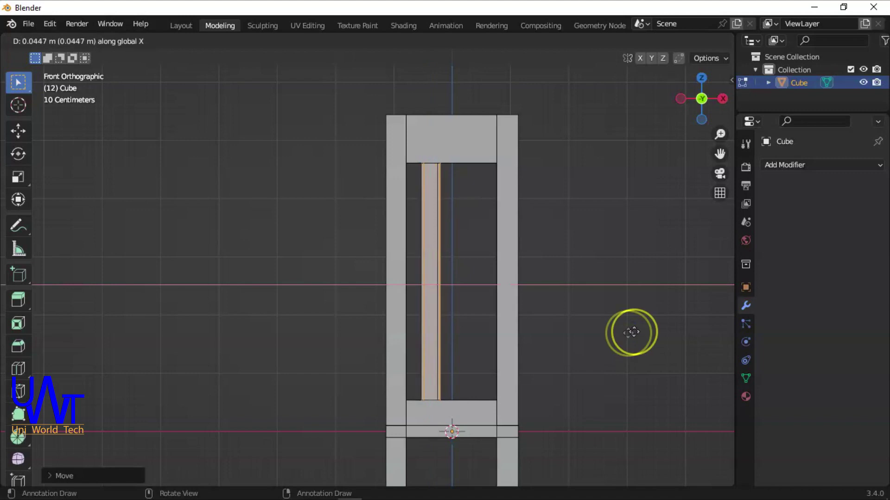
pyautogui.press('x')
pyautogui.click(651, 330)
pyautogui.hotkey('shift', 'd')
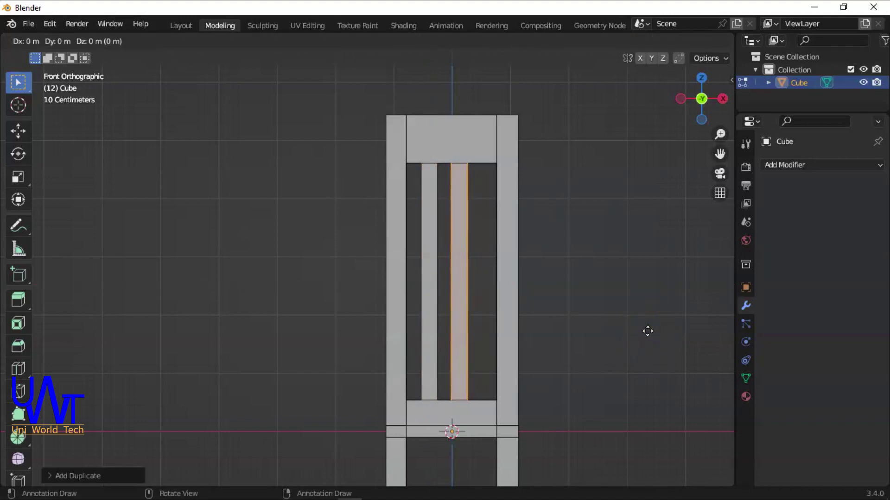
pyautogui.press('x')
pyautogui.click(674, 330)
pyautogui.press('l')
pyautogui.hotkey('alt', 'a')
# Step: Shift the left, middle and right slats along X to adjust their spacing
pyautogui.click(429, 324)
pyautogui.press('g')
pyautogui.press('x')
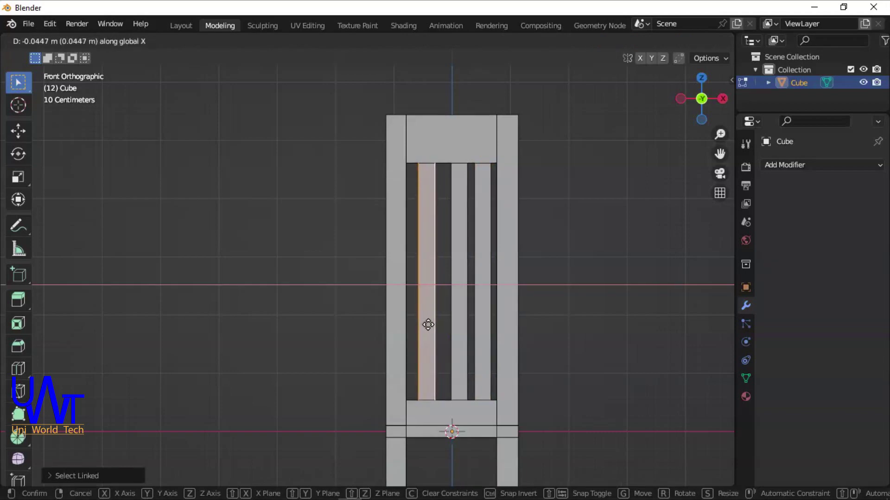
pyautogui.click(428, 325)
pyautogui.click(458, 318)
pyautogui.press('g')
pyautogui.press('x')
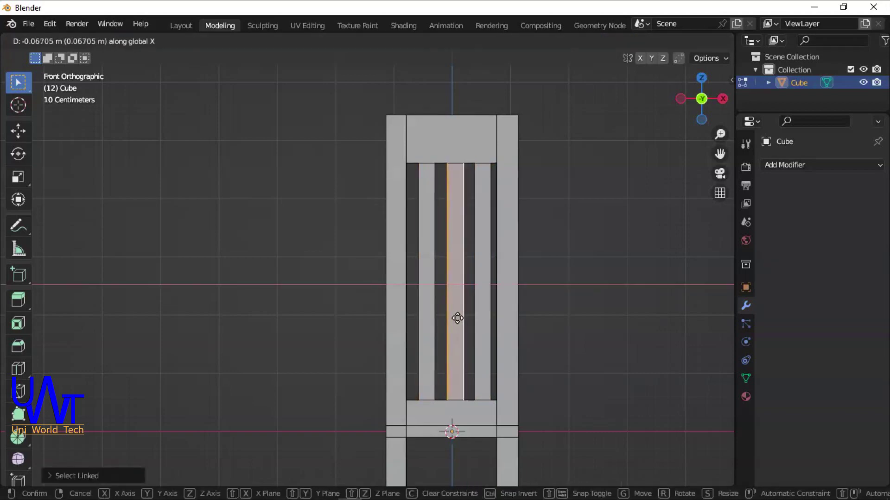
pyautogui.click(457, 319)
pyautogui.press('l')
pyautogui.press('g')
pyautogui.press('x')
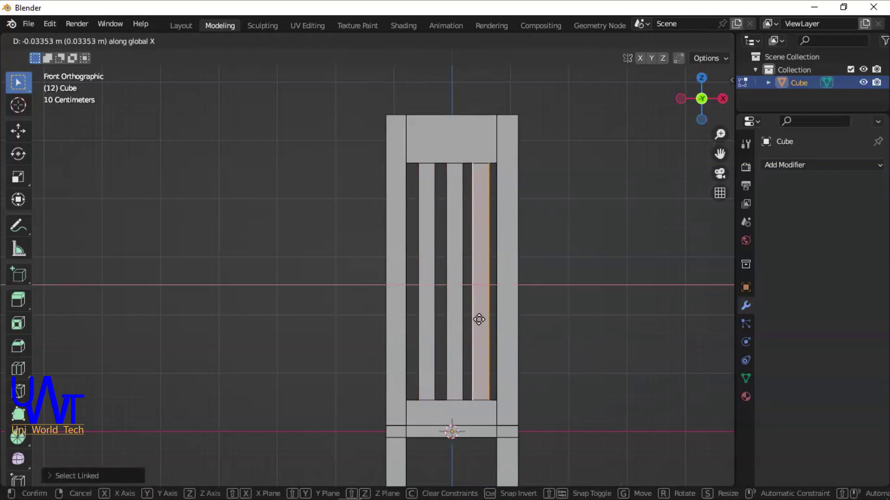
pyautogui.click(479, 320)
# Step: Fine-tune the three slats along X until they are evenly spaced
pyautogui.click(428, 314)
pyautogui.press('l')
pyautogui.press('g')
pyautogui.press('x')
pyautogui.click(427, 313)
pyautogui.press('l')
pyautogui.press('g')
pyautogui.click(482, 308)
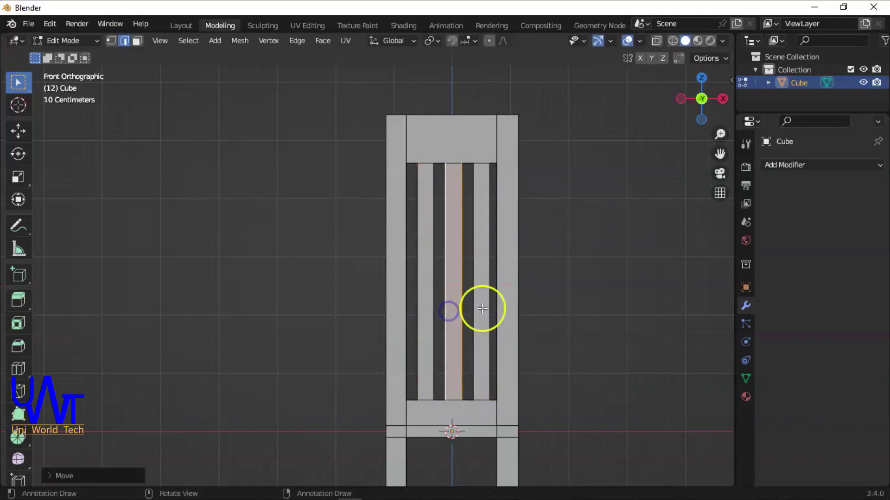
pyautogui.press('l')
pyautogui.press('g')
pyautogui.press('x')
pyautogui.click(480, 308)
pyautogui.moveTo(669, 118)
pyautogui.mouseDown(button='middle')
pyautogui.moveTo(417, 161)
pyautogui.moveTo(281, 153)
pyautogui.moveTo(388, 113)
pyautogui.mouseUp(button='middle')
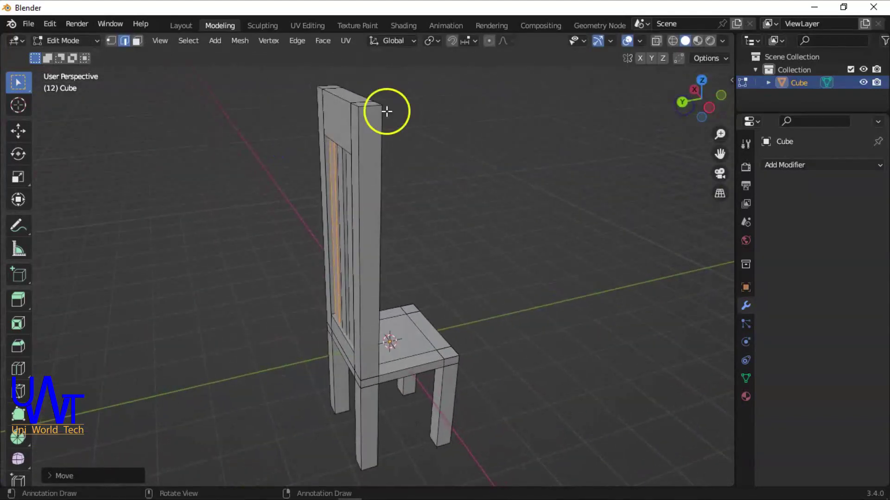
# Step: Select the whole chair mesh and bevel all its edges
pyautogui.press('a')
pyautogui.click(18, 346)
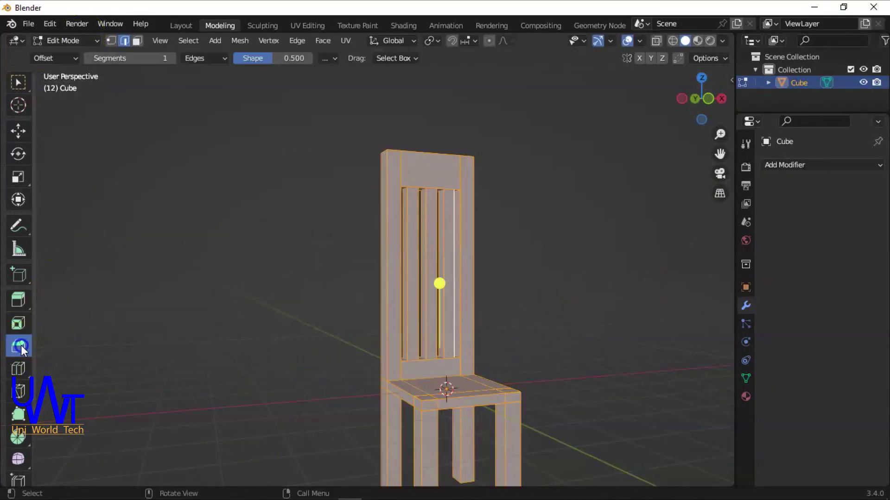
pyautogui.moveTo(438, 285)
pyautogui.mouseDown()
pyautogui.moveTo(439, 274)
pyautogui.moveTo(433, 291)
pyautogui.moveTo(451, 280)
pyautogui.mouseUp()
pyautogui.click(50, 477)
# Step: Adjust the bevel width, turn off Harden Normals and raise segments to 20
pyautogui.moveTo(440, 422); pyautogui.dragTo(441, 426)
pyautogui.moveTo(159, 274); pyautogui.dragTo(385, 277)
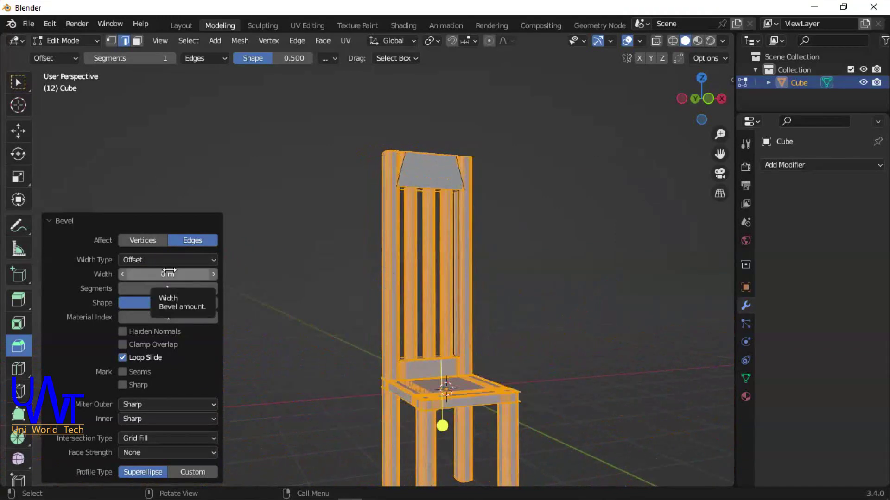
pyautogui.click(123, 333)
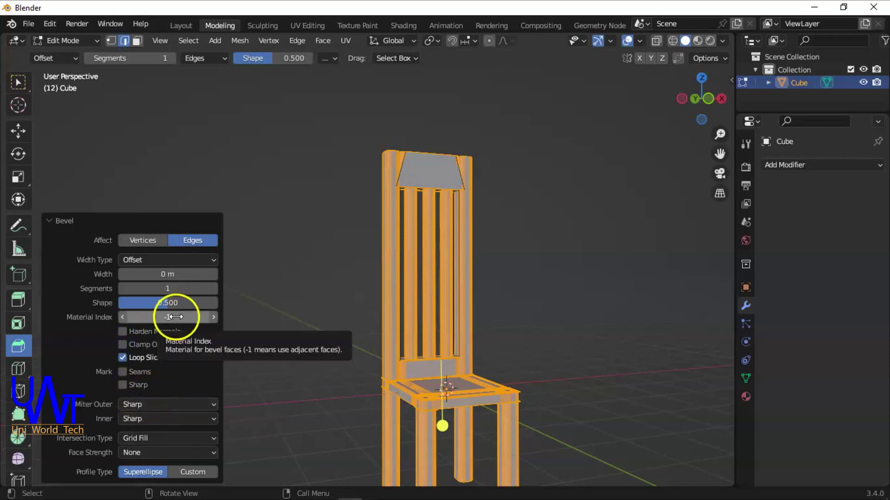
pyautogui.moveTo(165, 289); pyautogui.dragTo(415, 290)
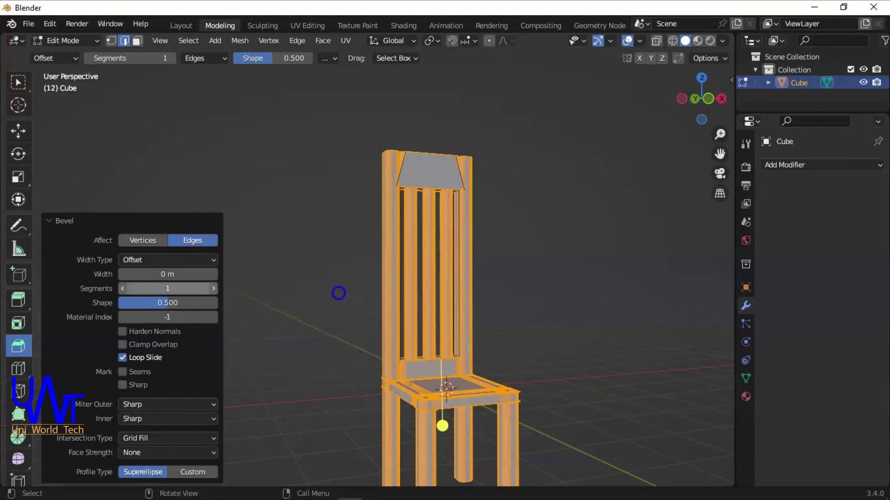
pyautogui.moveTo(339, 292); pyautogui.dragTo(522, 141, button='middle')
# Step: Switch the chair to Object Mode and orbit to a higher front view
pyautogui.click(65, 41)
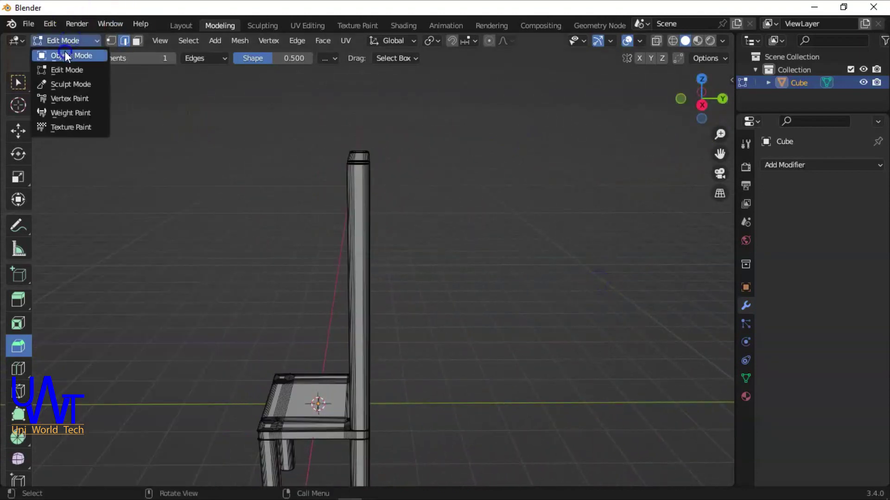
pyautogui.moveTo(699, 99); pyautogui.dragTo(39, 470)
pyautogui.moveTo(720, 112)
pyautogui.mouseDown()
pyautogui.moveTo(632, 142)
pyautogui.moveTo(662, 154)
pyautogui.mouseUp()
pyautogui.moveTo(701, 99); pyautogui.dragTo(702, 106)
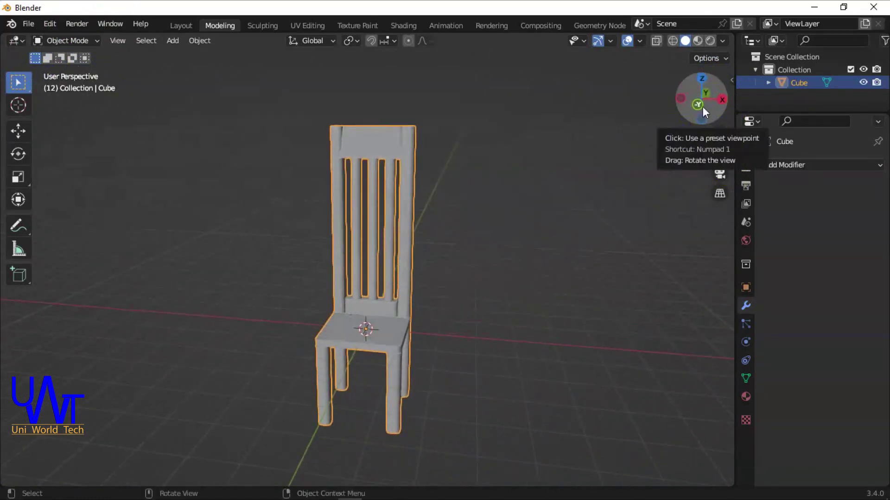
# Step: Split the 3D view into two side-by-side views of the chair
pyautogui.click(399, 279)
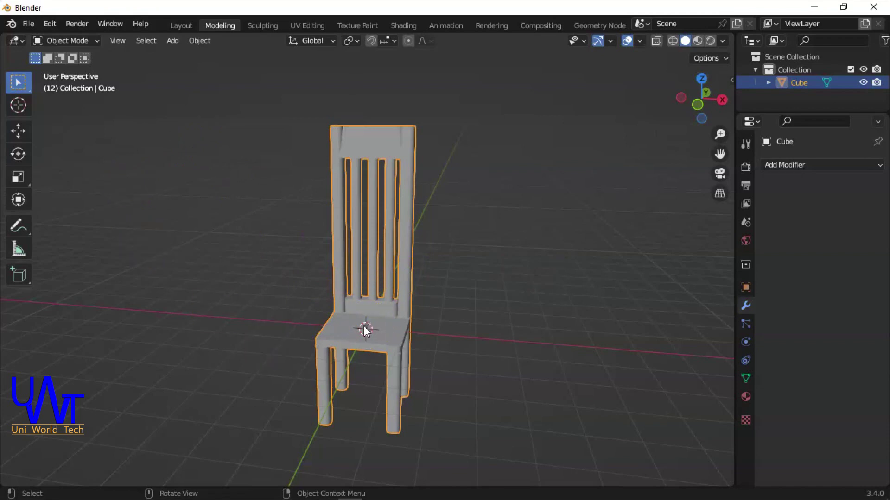
pyautogui.click(63, 45)
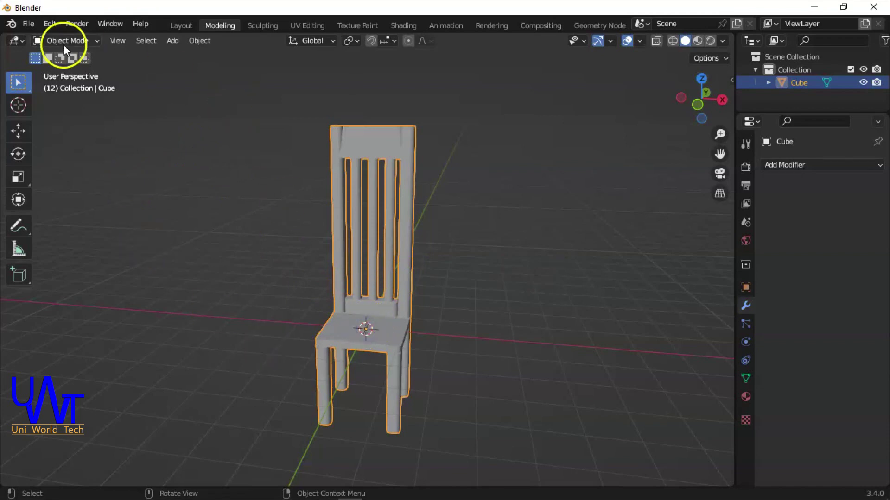
pyautogui.moveTo(4, 35); pyautogui.dragTo(258, 71)
pyautogui.moveTo(719, 135); pyautogui.dragTo(720, 116)
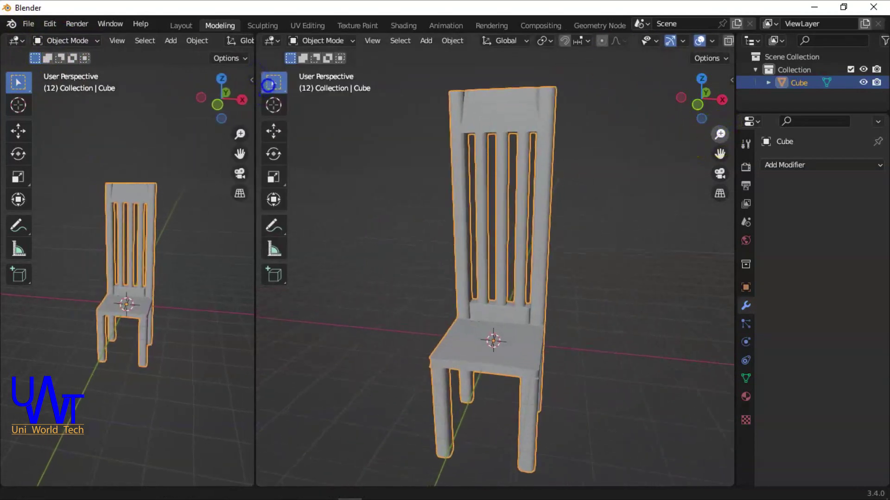
# Step: Turn the left view into a widened Shader Editor showing the Principled BSDF node
pyautogui.click(29, 43)
pyautogui.click(28, 159)
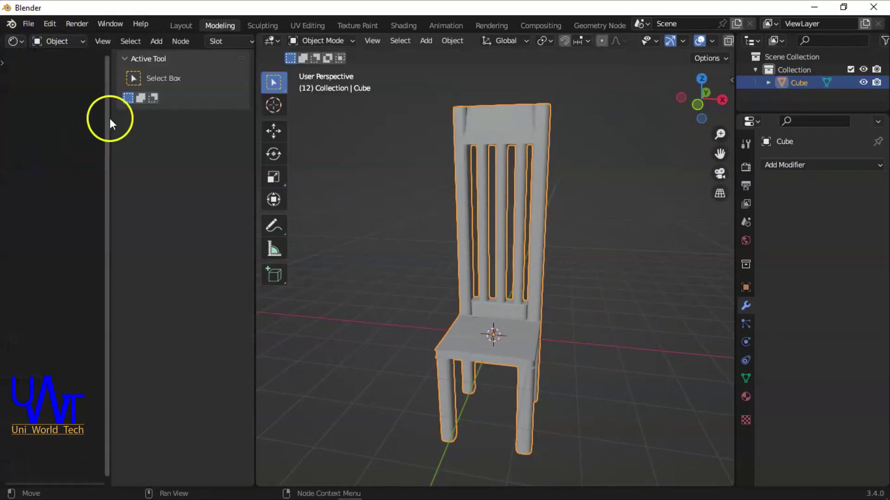
pyautogui.moveTo(255, 208); pyautogui.dragTo(496, 208)
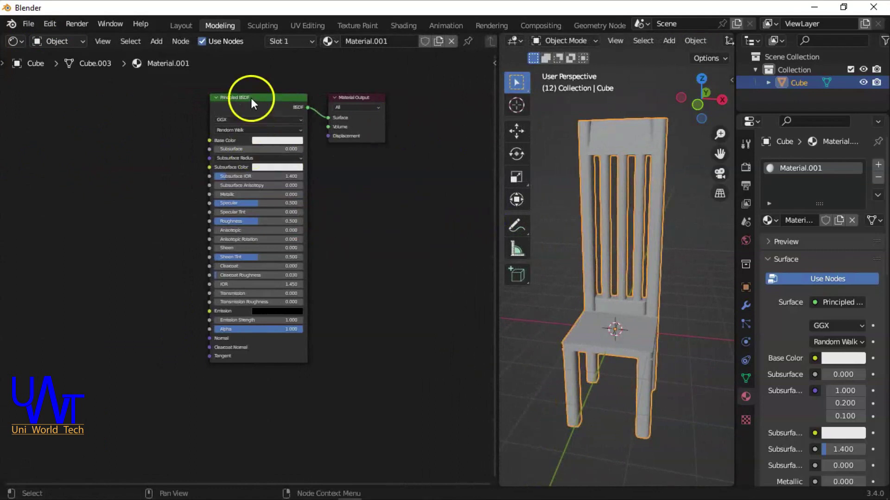
pyautogui.moveTo(252, 99); pyautogui.dragTo(260, 148)
pyautogui.click(297, 189)
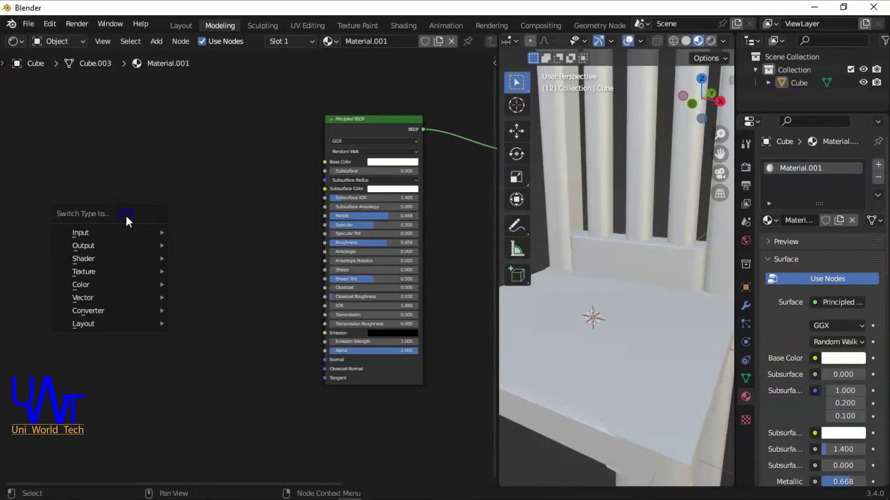
pyautogui.click(156, 42)
# Step: Add a ColorRamp node and connect its Color to the Principled BSDF Base Color
pyautogui.click(178, 59)
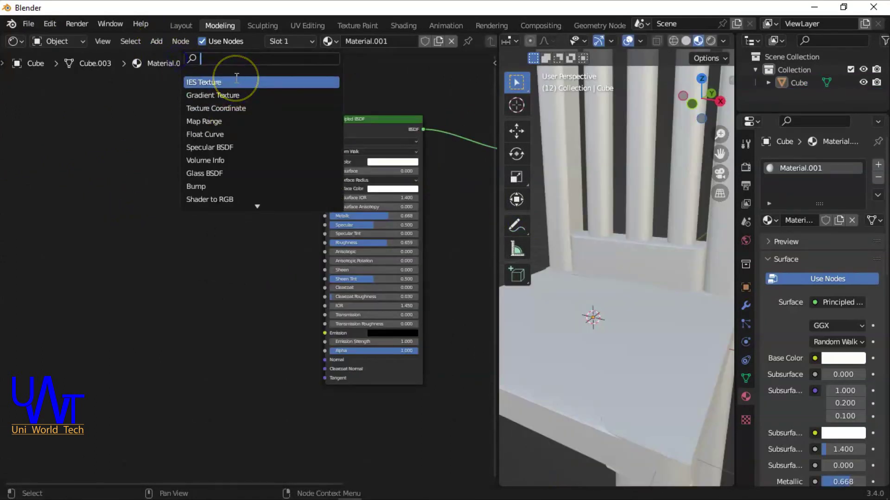
pyautogui.write('colo')
pyautogui.press('Return')
pyautogui.click(214, 201)
pyautogui.moveTo(258, 188); pyautogui.dragTo(325, 162)
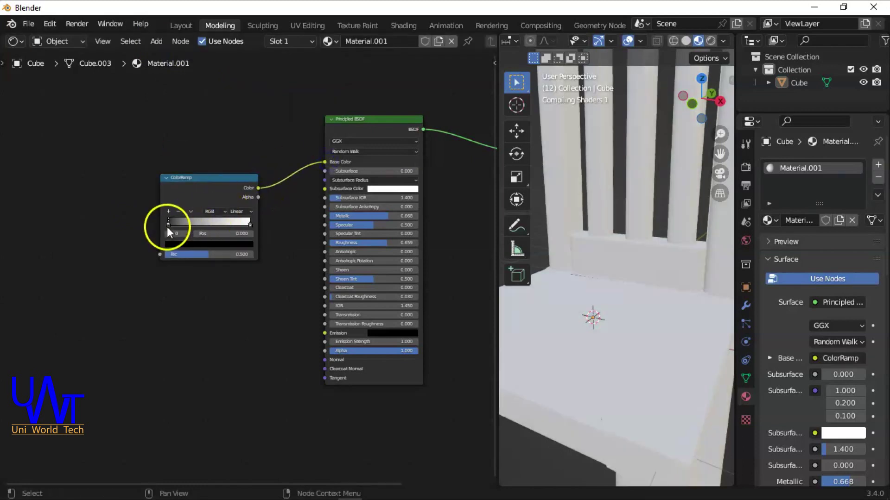
# Step: Set both ColorRamp stops to orange shades via hex colour entry
pyautogui.click(164, 211)
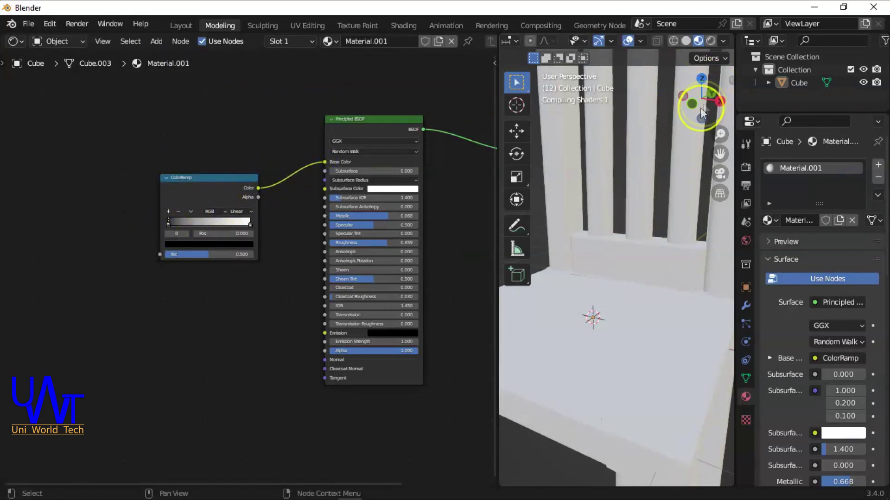
pyautogui.click(244, 224)
pyautogui.click(171, 244)
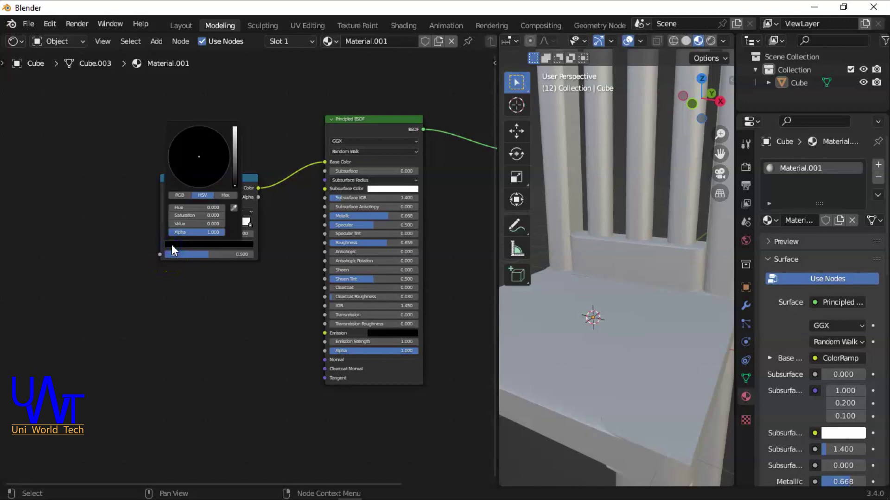
pyautogui.click(225, 195)
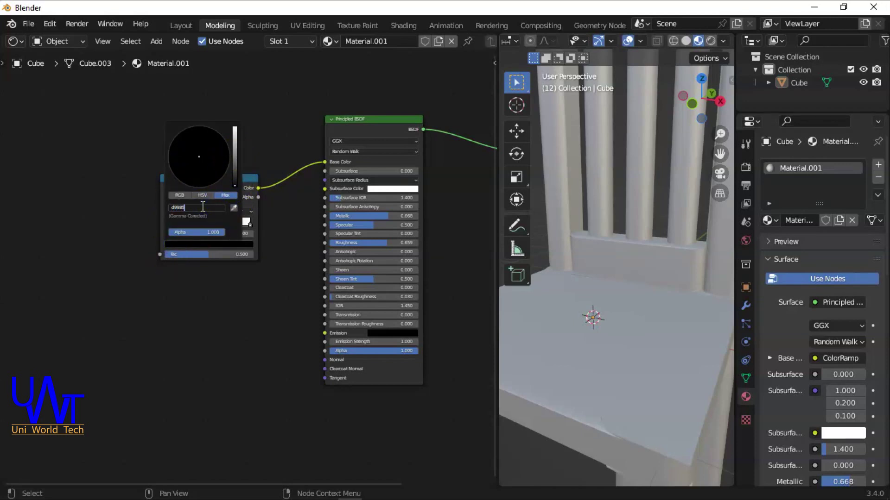
pyautogui.press('Return')
pyautogui.click(237, 244)
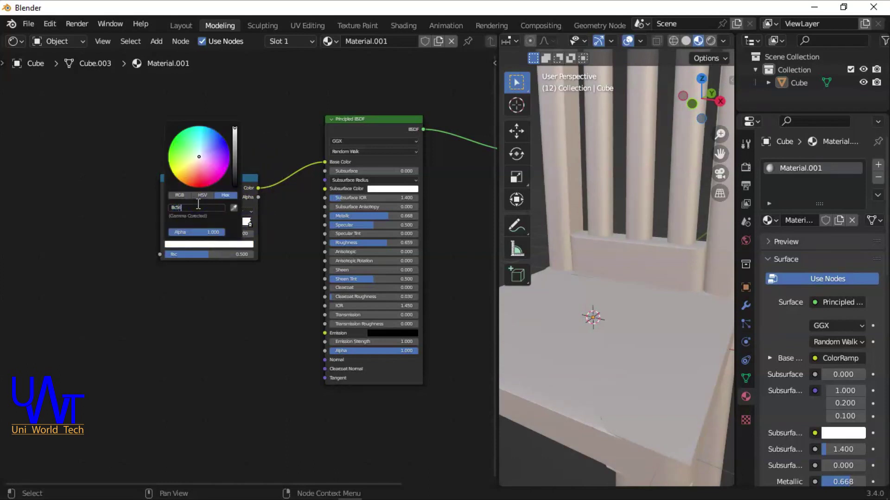
pyautogui.press('Return')
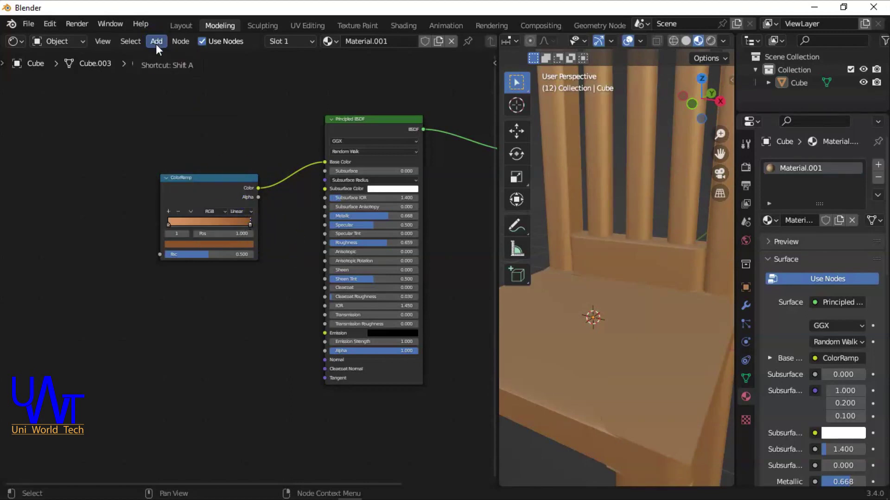
# Step: Add a Noise Texture node and connect its Fac to the ColorRamp Fac
pyautogui.hotkey('shift', 'a')
pyautogui.click(93, 185)
pyautogui.write('nois')
pyautogui.click(138, 209)
pyautogui.click(127, 213)
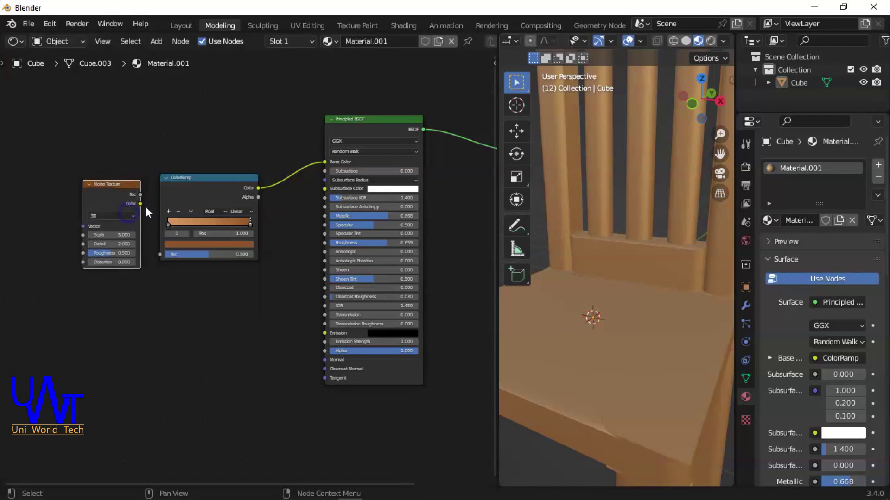
pyautogui.moveTo(158, 230); pyautogui.dragTo(161, 254)
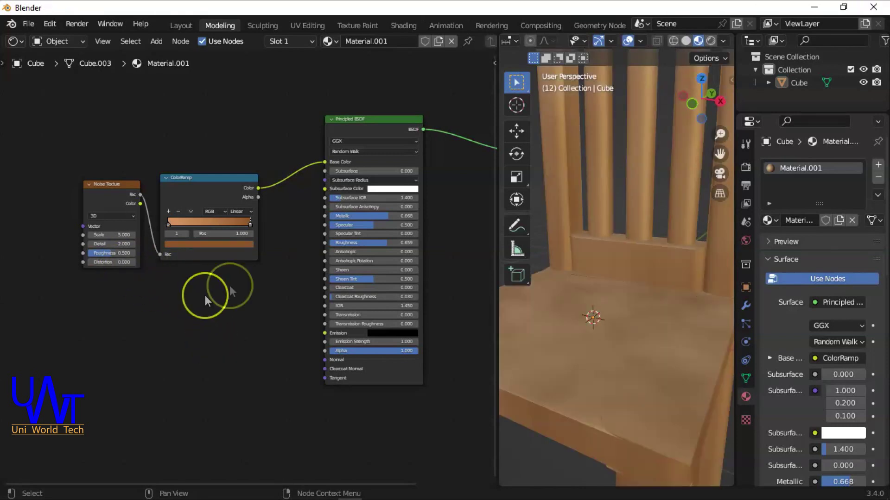
# Step: Rearrange the ColorRamp and Noise Texture nodes in the shader editor
pyautogui.moveTo(234, 179); pyautogui.dragTo(279, 121)
pyautogui.moveTo(135, 187)
pyautogui.mouseDown()
pyautogui.moveTo(248, 260)
pyautogui.moveTo(179, 230)
pyautogui.mouseUp()
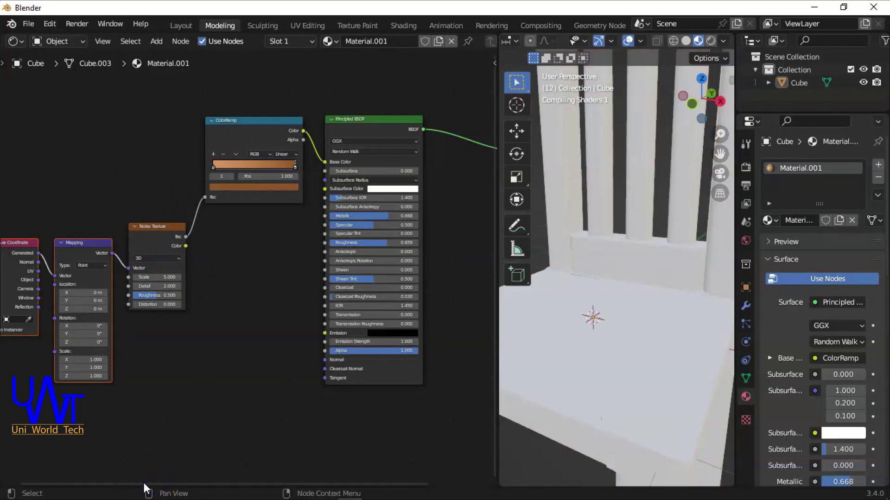
pyautogui.moveTo(148, 484); pyautogui.dragTo(139, 484)
pyautogui.moveTo(110, 280); pyautogui.dragTo(129, 277)
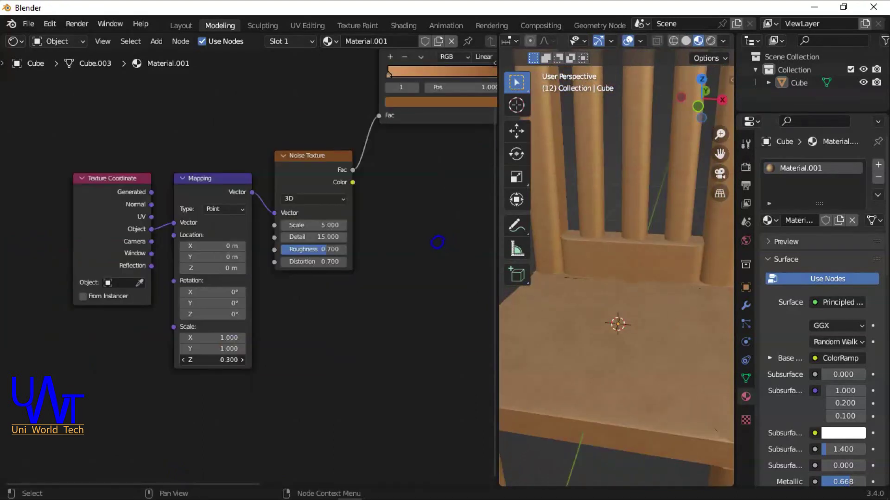
# Step: Set the Mapping scale to X 0.2, Y 5.9 and Z -0.4
pyautogui.moveTo(430, 242); pyautogui.dragTo(452, 232)
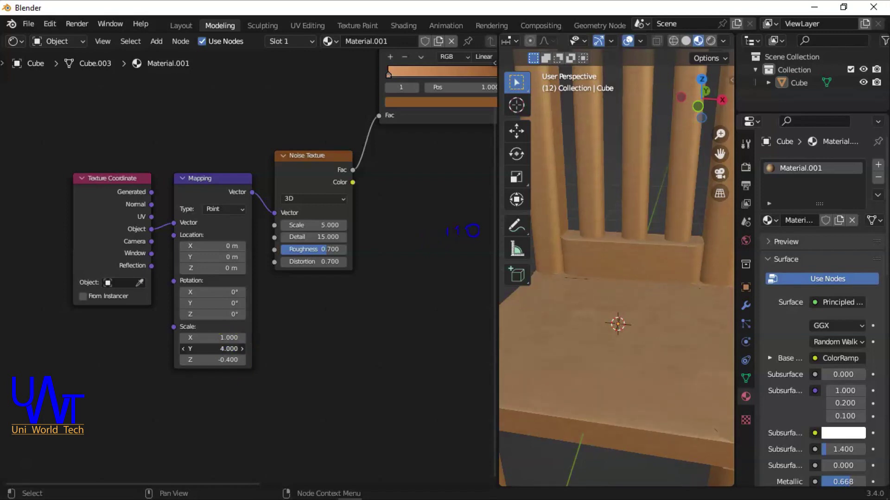
pyautogui.moveTo(483, 228); pyautogui.dragTo(486, 228)
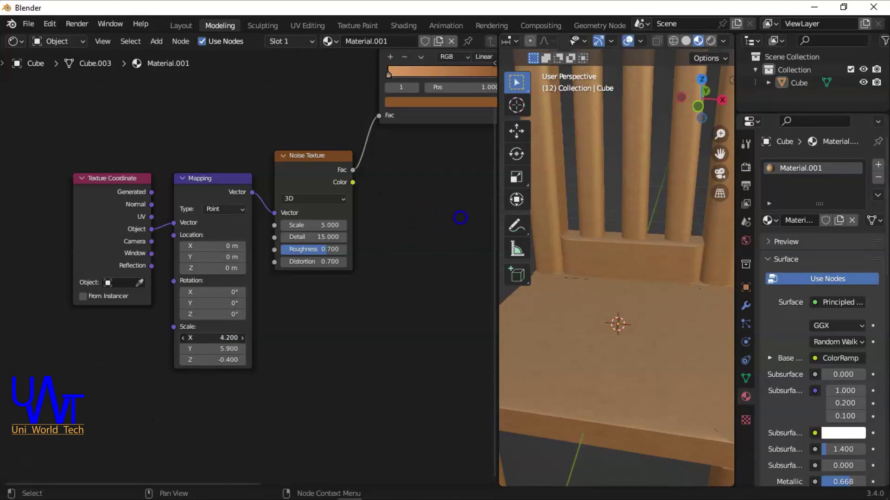
pyautogui.moveTo(434, 220); pyautogui.dragTo(431, 221)
pyautogui.moveTo(675, 114)
pyautogui.mouseDown()
pyautogui.moveTo(624, 68)
pyautogui.moveTo(719, 139)
pyautogui.mouseUp()
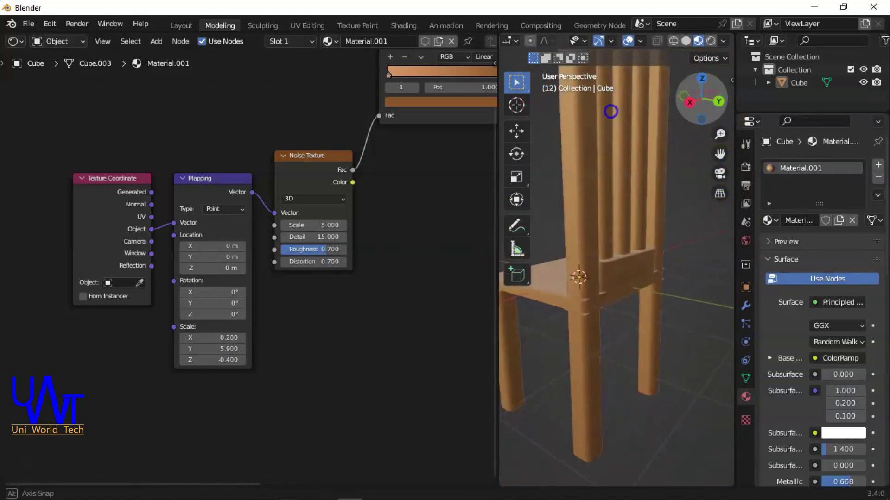
pyautogui.moveTo(721, 128); pyautogui.dragTo(282, 295)
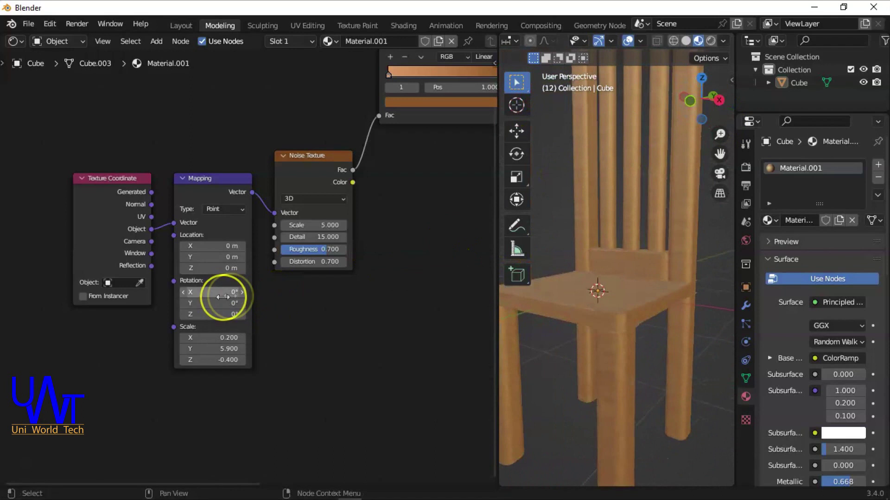
# Step: Set the Noise Texture scale to 0.9, detail 1.8 and roughness 0.625
pyautogui.click(313, 225)
pyautogui.write('1.6')
pyautogui.press('Return')
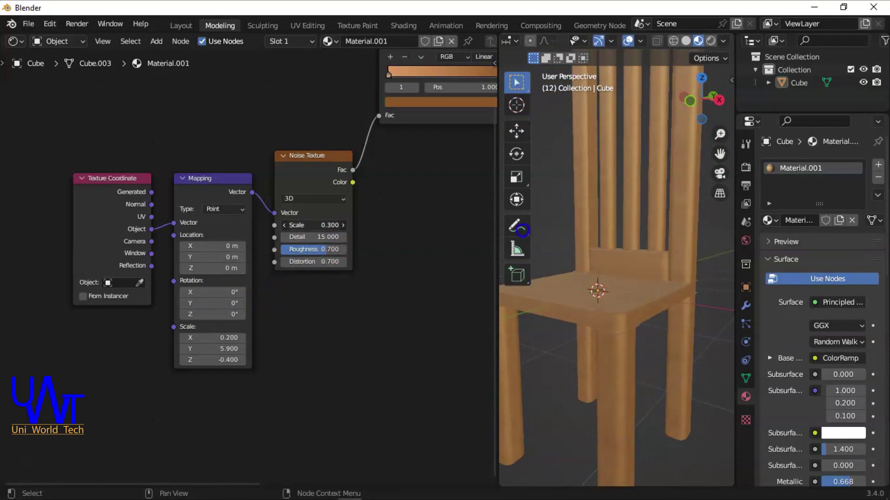
pyautogui.moveTo(711, 118)
pyautogui.mouseDown()
pyautogui.moveTo(522, 126)
pyautogui.moveTo(491, 213)
pyautogui.mouseUp()
pyautogui.click(343, 225)
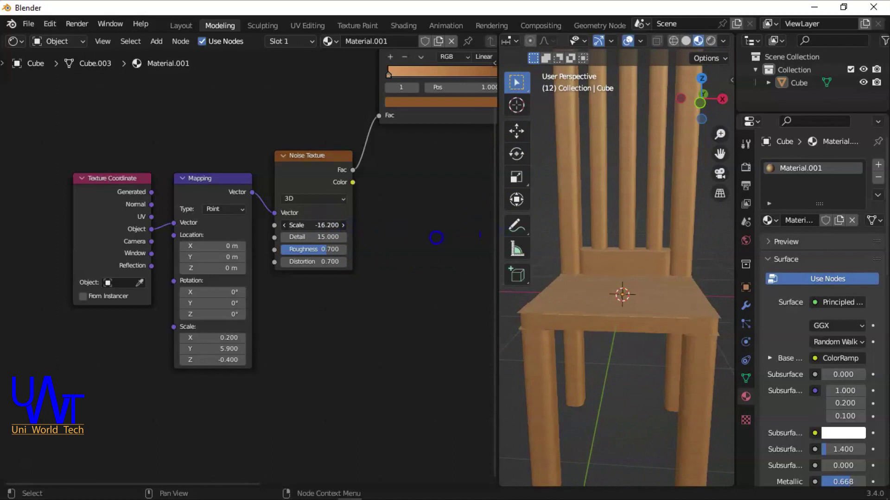
pyautogui.moveTo(542, 236)
pyautogui.mouseDown()
pyautogui.moveTo(337, 236)
pyautogui.moveTo(546, 236)
pyautogui.moveTo(496, 240)
pyautogui.mouseUp()
pyautogui.moveTo(316, 250); pyautogui.dragTo(542, 257)
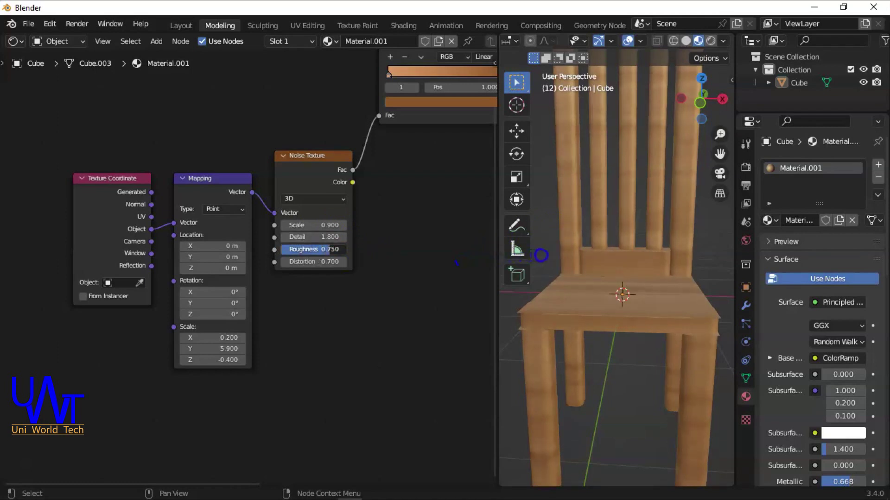
pyautogui.moveTo(315, 262)
pyautogui.mouseDown()
pyautogui.moveTo(383, 260)
pyautogui.moveTo(317, 261)
pyautogui.mouseUp()
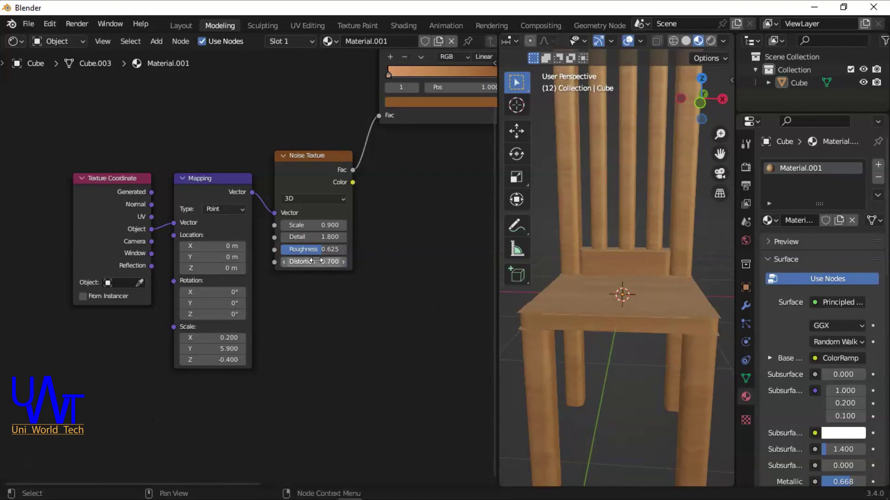
# Step: Maximize the 3D viewport with Ctrl+Space and orbit to a front view of the chair
pyautogui.moveTo(711, 102); pyautogui.dragTo(504, 121)
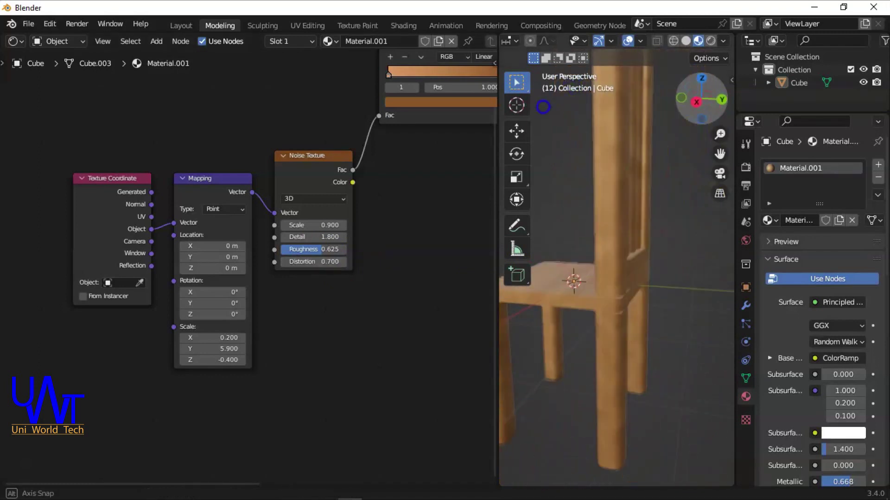
pyautogui.hotkey('ctrl', 'space')
pyautogui.moveTo(708, 147)
pyautogui.mouseDown()
pyautogui.moveTo(124, 117)
pyautogui.moveTo(506, 360)
pyautogui.mouseUp()
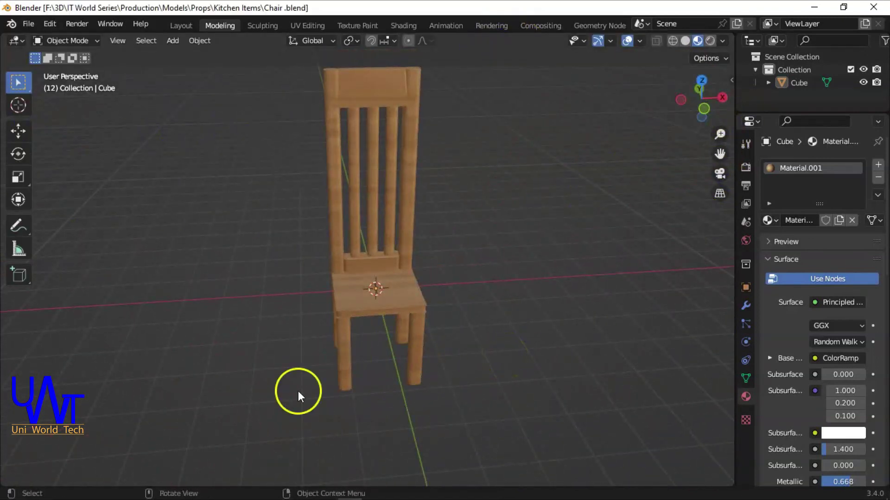